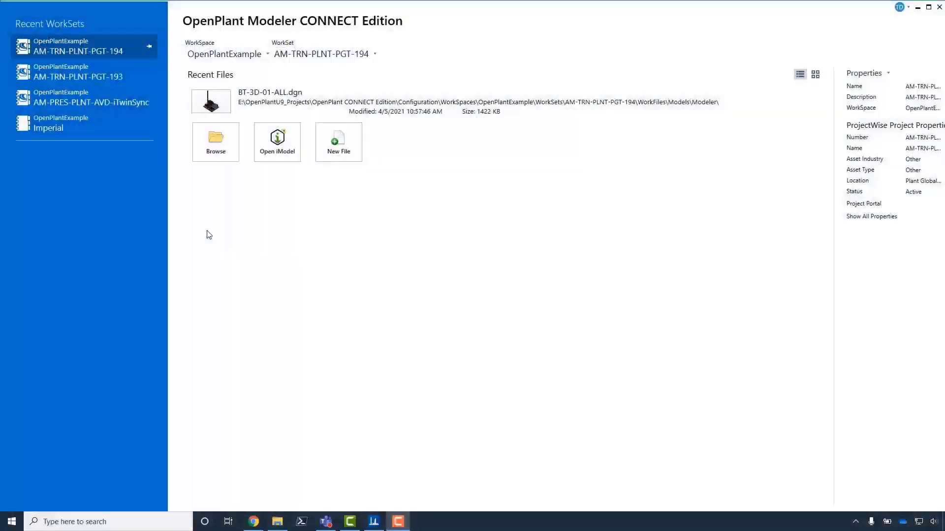
# Open BT-3D-01-ALL.dgn from the Recent Files list
pyautogui.click(223, 106)
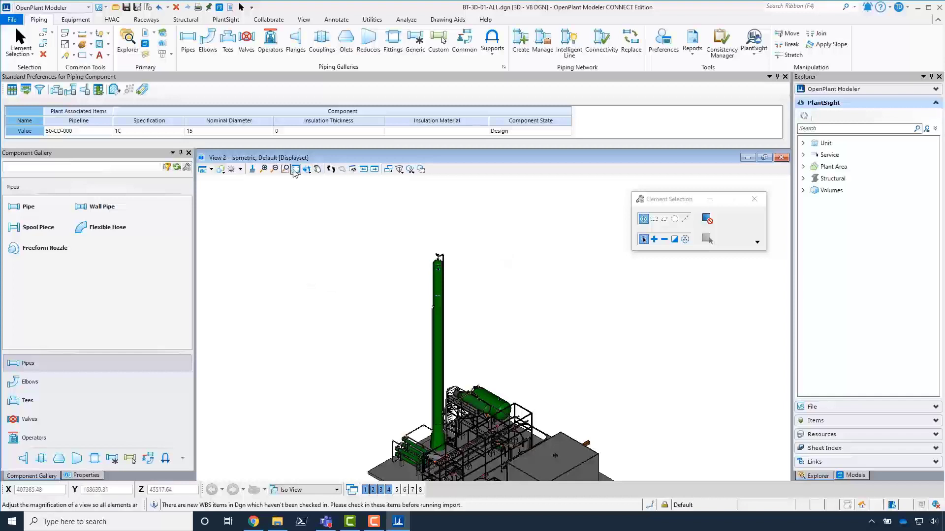
# Fit the whole plant model, including stack, piping and base slab, in the view
pyautogui.click(296, 170)
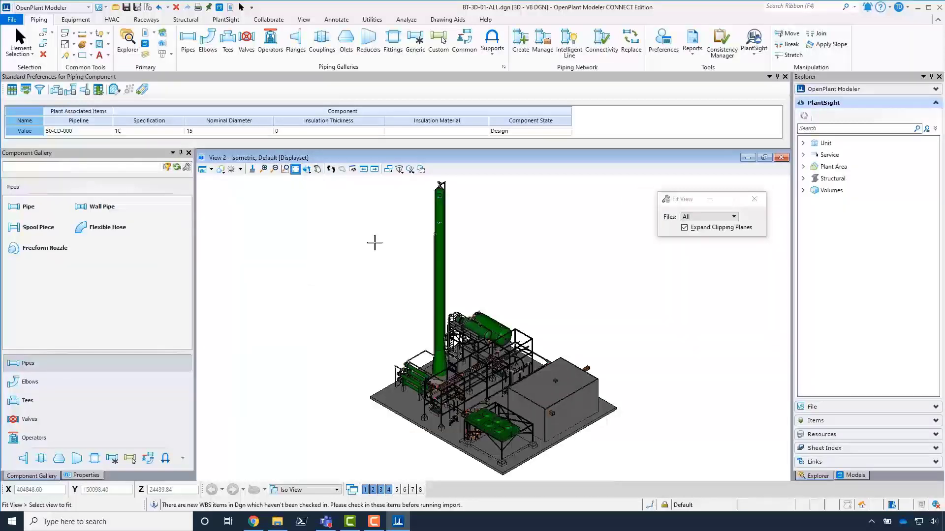
pyautogui.rightClick(570, 267)
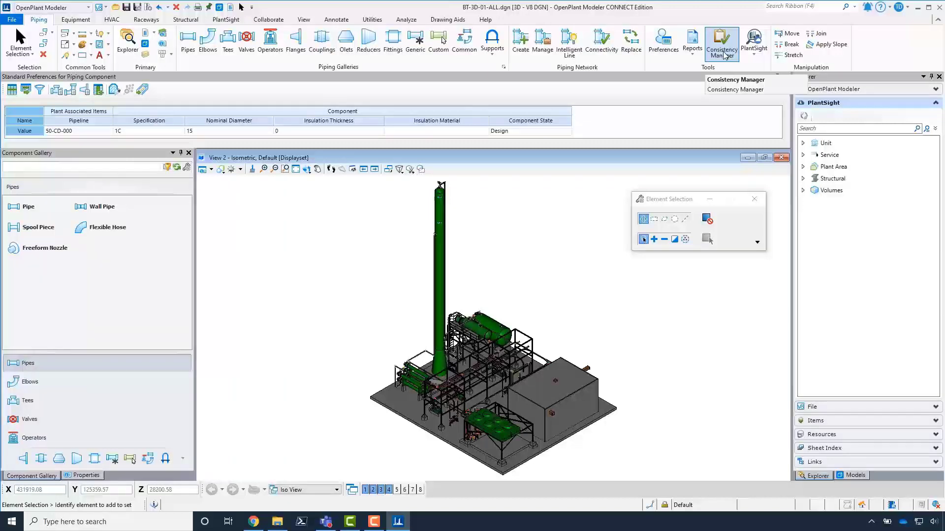
# Link all 145 duplicate P&ID tag numbers in Consistency Manager and save the tags
pyautogui.click(724, 55)
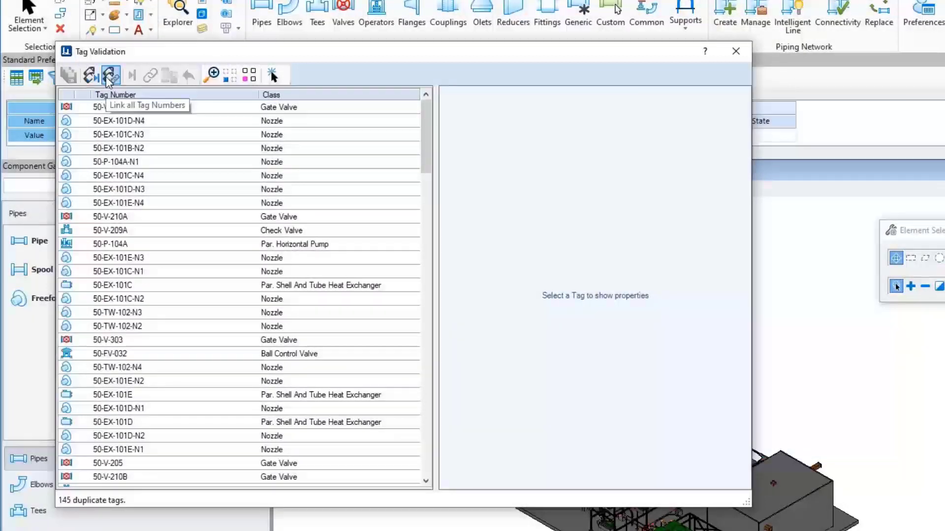
pyautogui.click(109, 77)
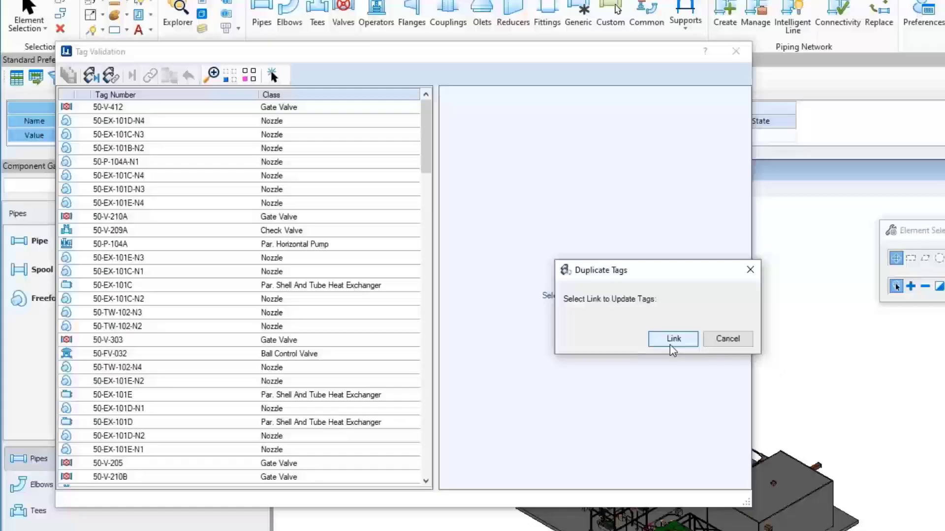
pyautogui.click(672, 343)
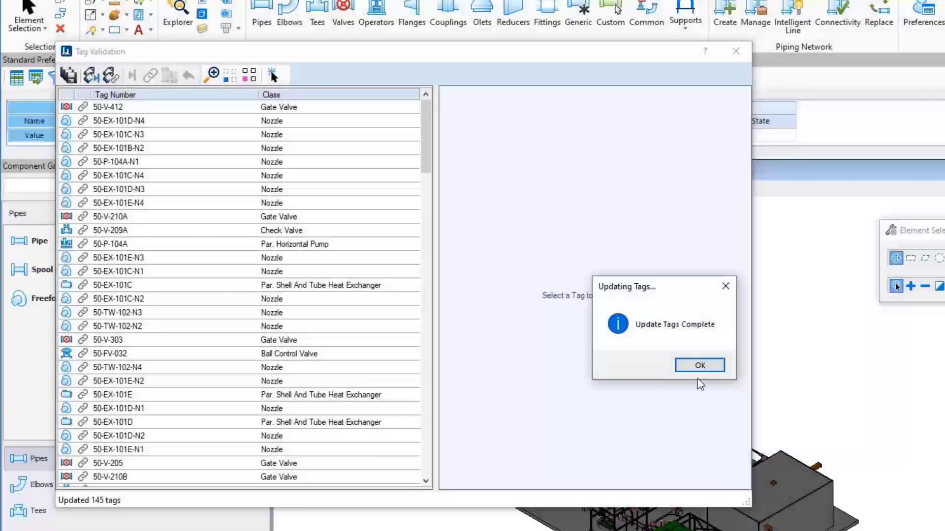
pyautogui.click(699, 366)
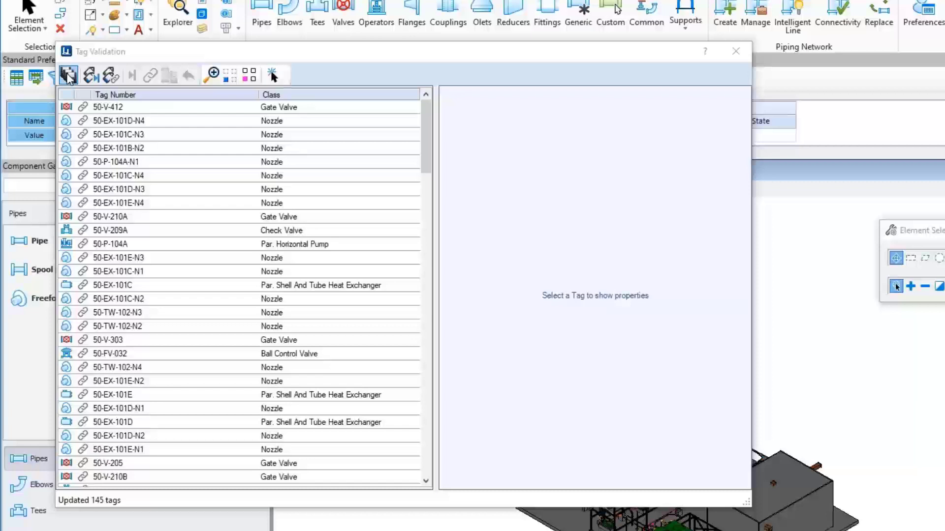
pyautogui.click(68, 76)
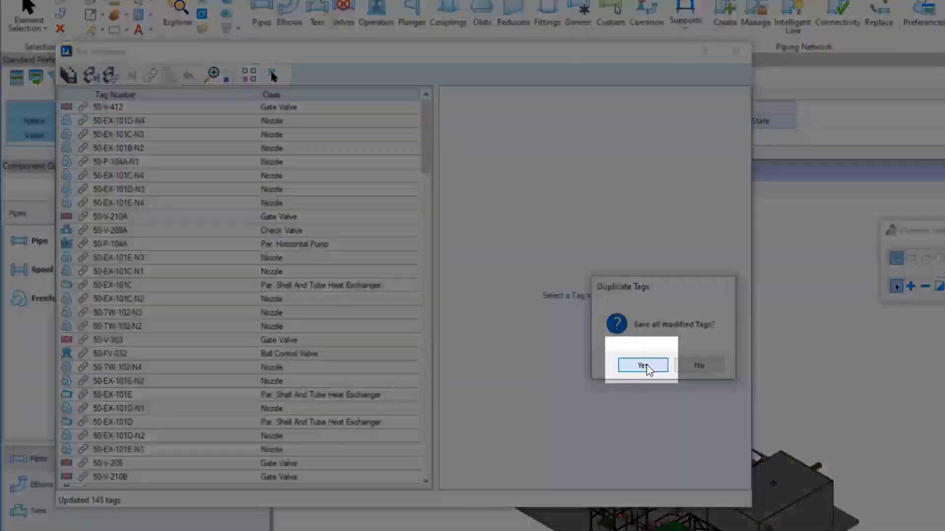
pyautogui.click(642, 366)
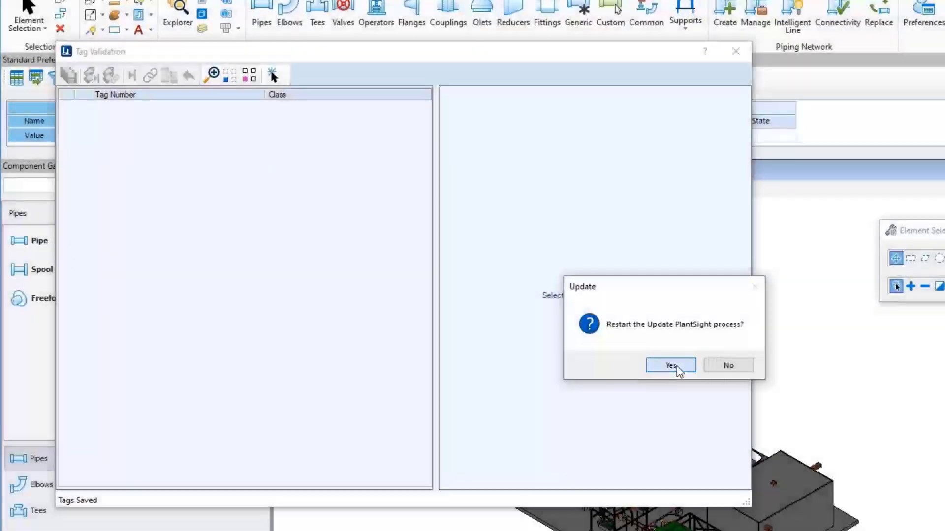
# Restart the PlantSight update and synchronize the 3855 added objects, accepting the comment
pyautogui.click(670, 365)
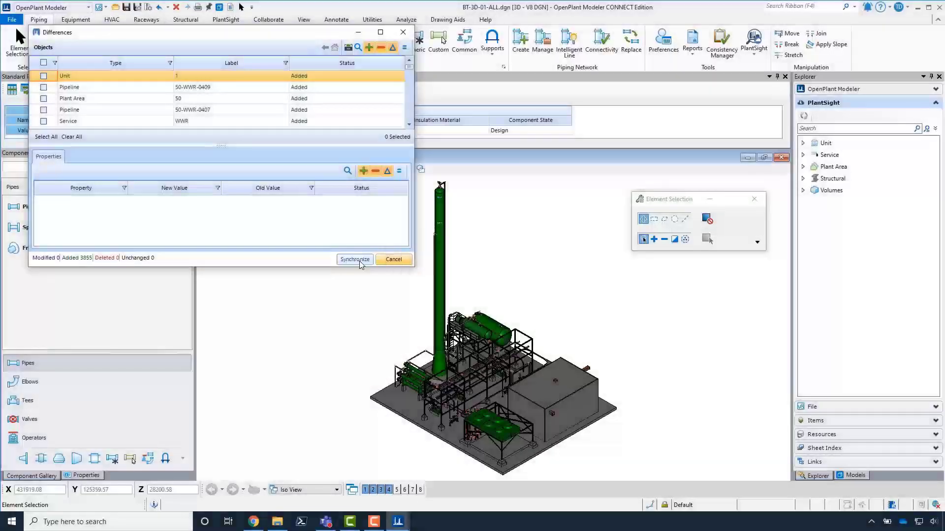
pyautogui.click(356, 260)
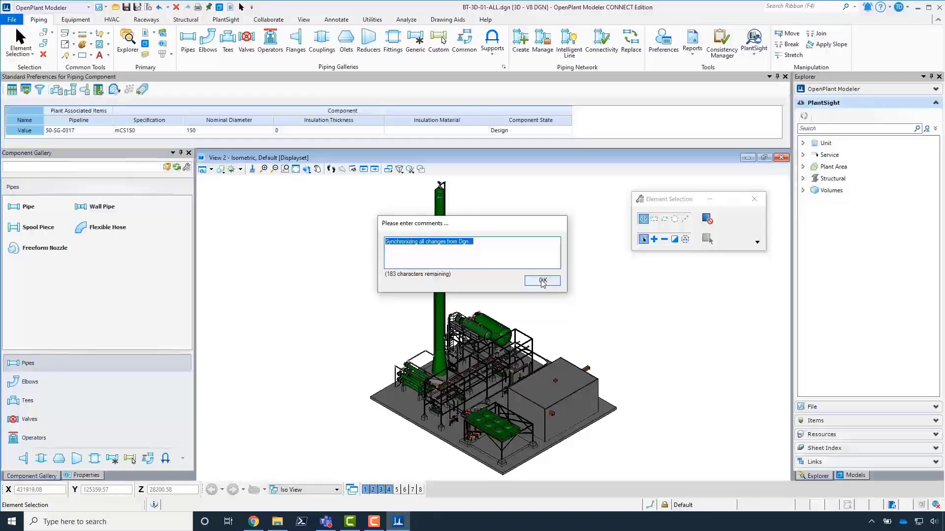
pyautogui.click(543, 281)
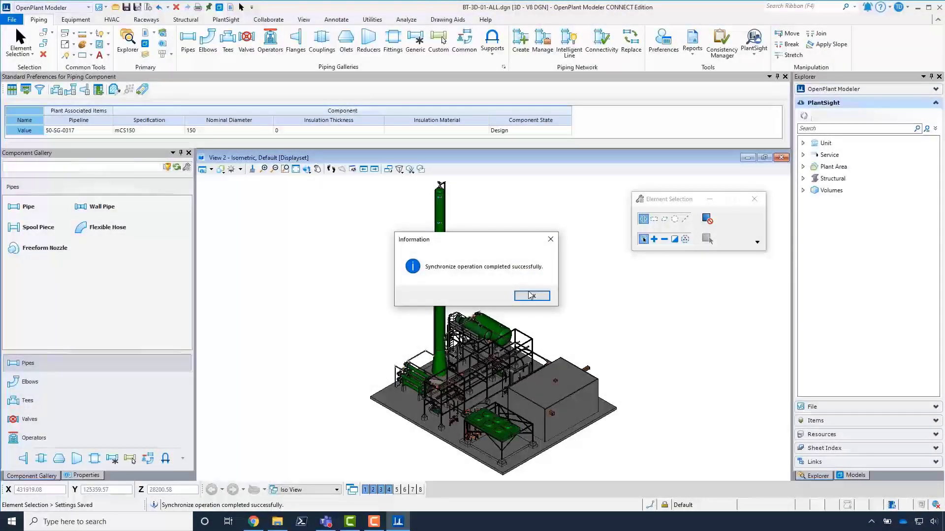
pyautogui.click(530, 296)
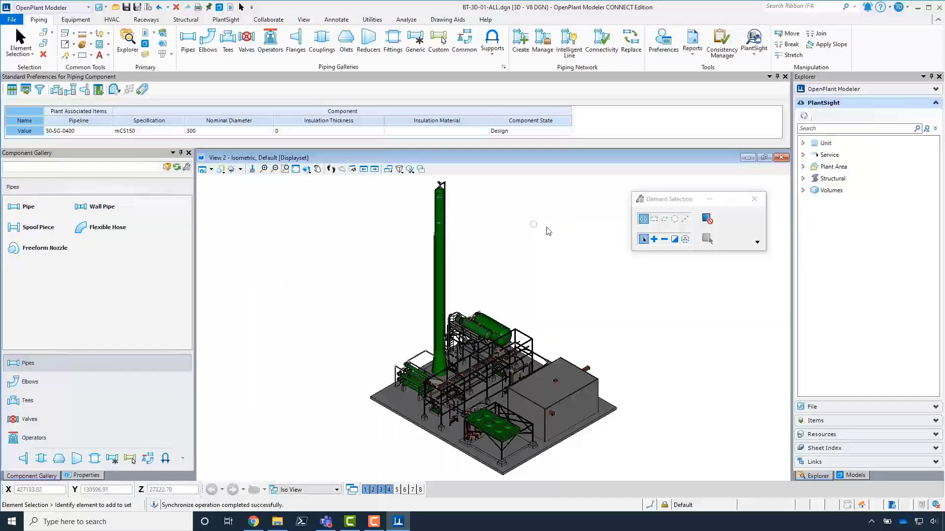
# Check in all components to PlantSight, releasing locks on all 3855 components
pyautogui.click(754, 41)
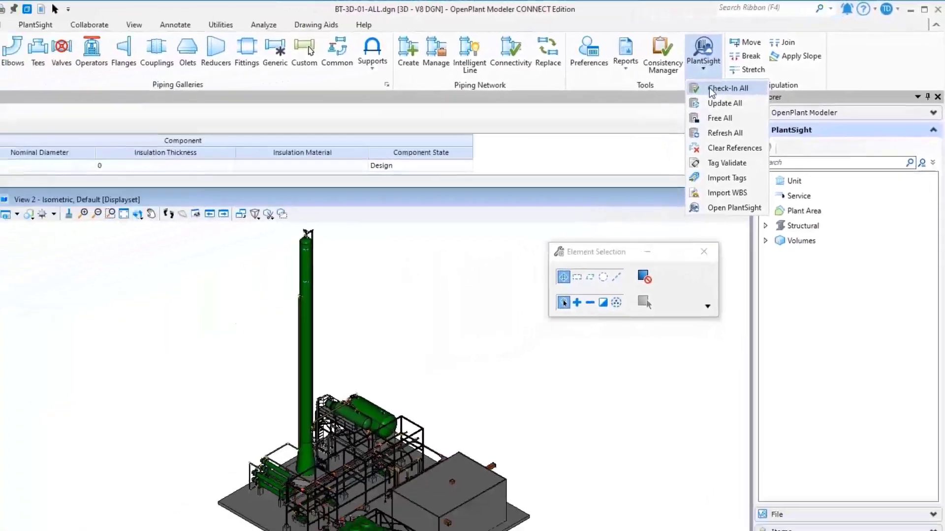
pyautogui.click(636, 121)
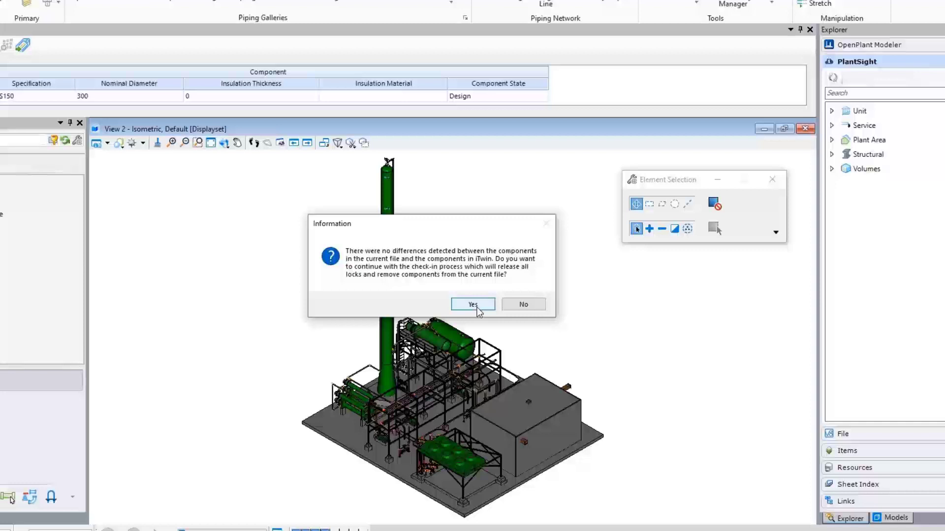
pyautogui.click(473, 305)
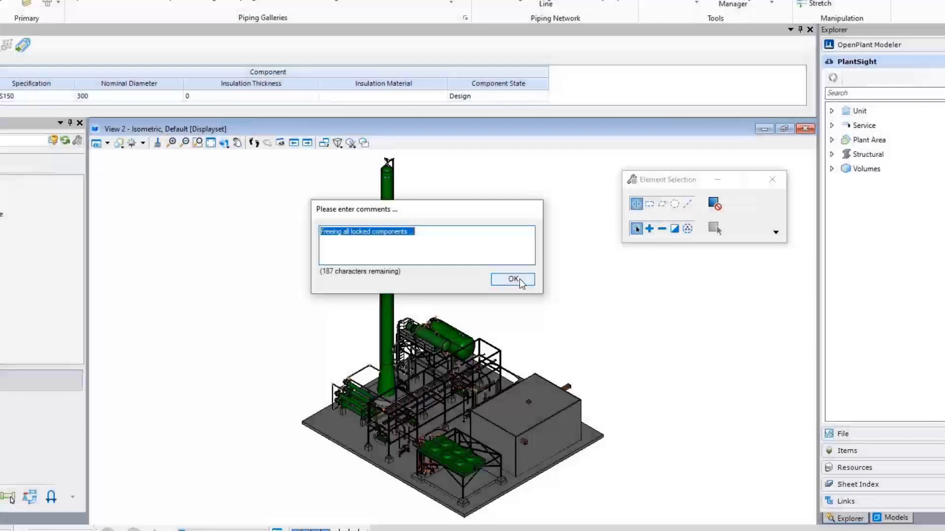
pyautogui.click(519, 281)
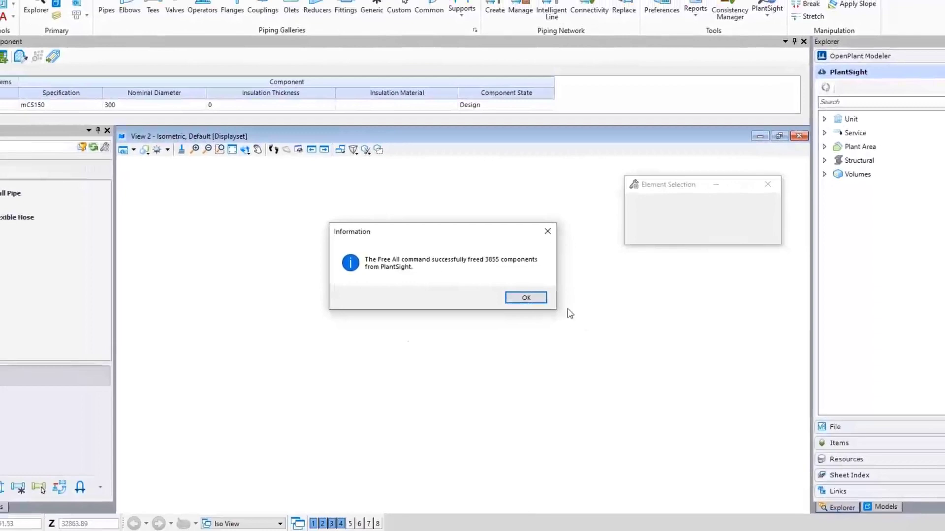
pyautogui.click(537, 298)
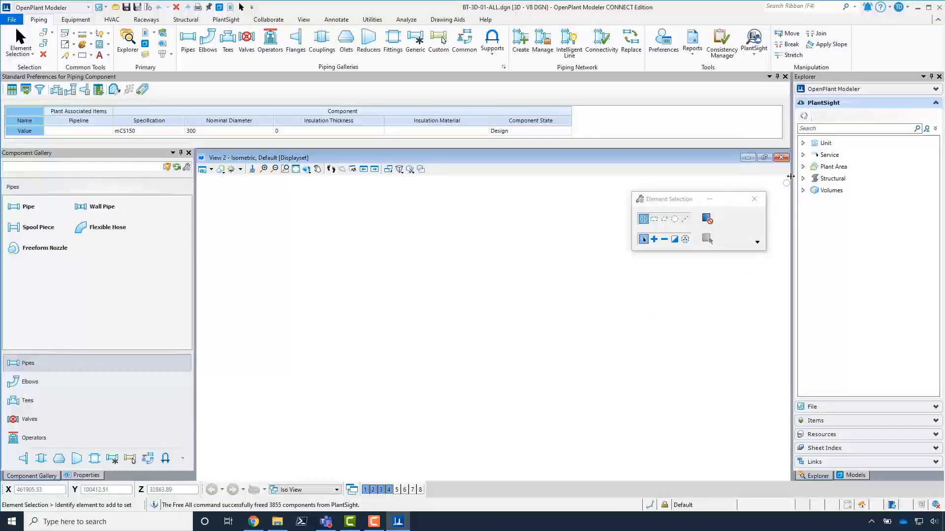
# Expand the Unit branch in PlantSight Explorer and check out unit 1
pyautogui.doubleClick(823, 143)
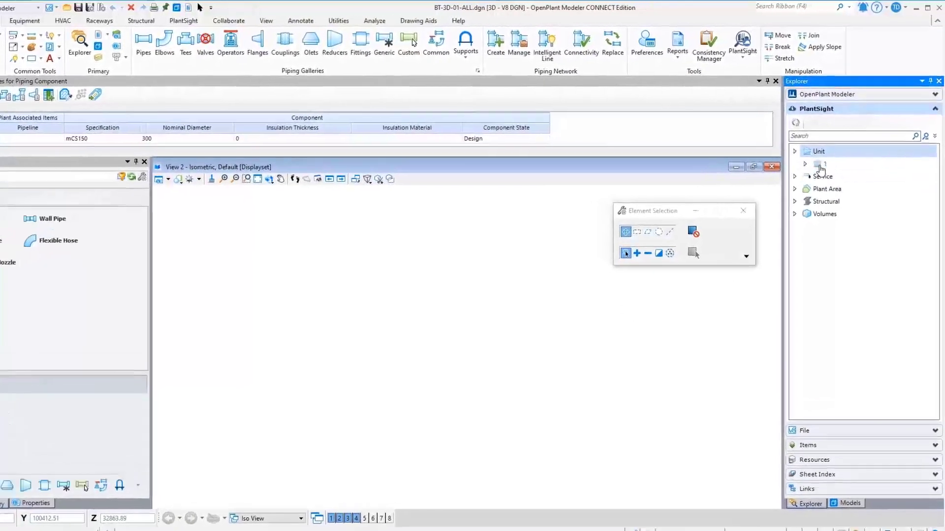
pyautogui.rightClick(819, 165)
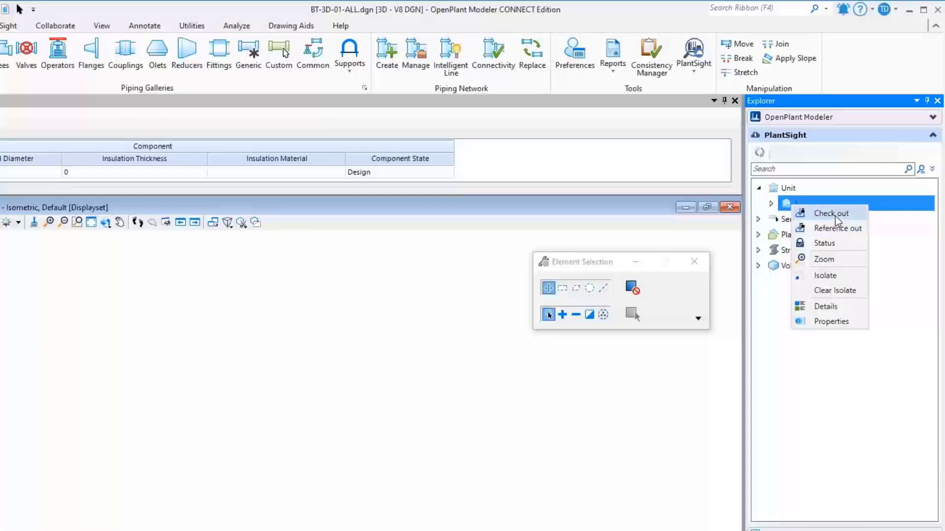
pyautogui.click(835, 216)
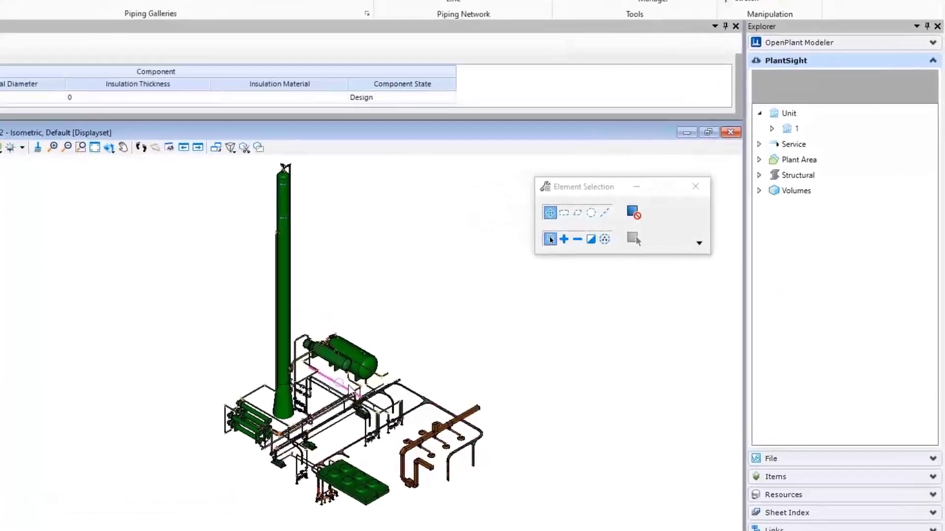
# Check out every Structural Solid Element under Structural > Structural Members
pyautogui.click(749, 171)
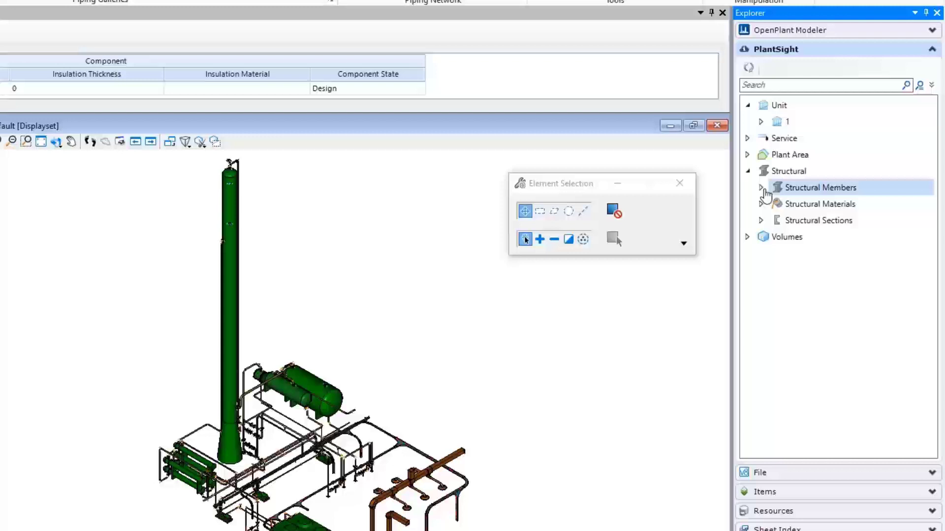
pyautogui.click(761, 187)
pyautogui.click(776, 220)
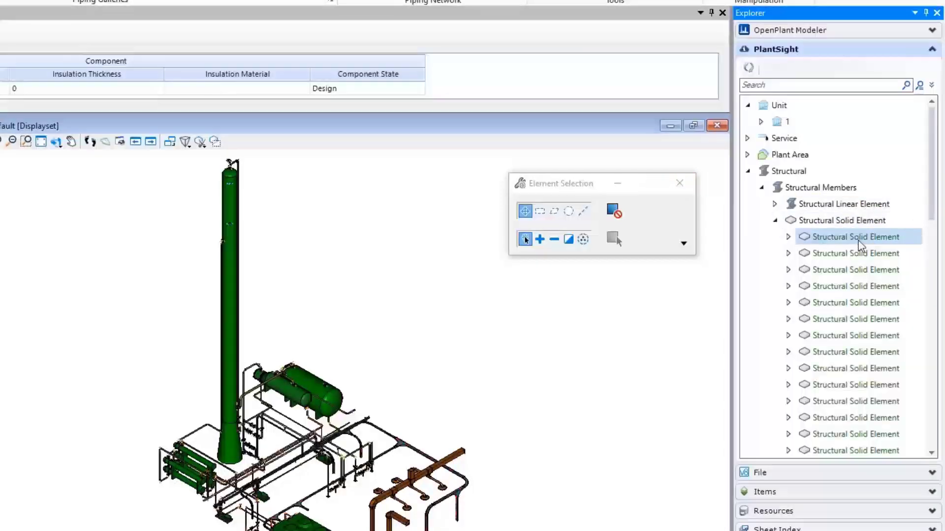
pyautogui.click(856, 241)
pyautogui.scroll(-2, 864, 417)
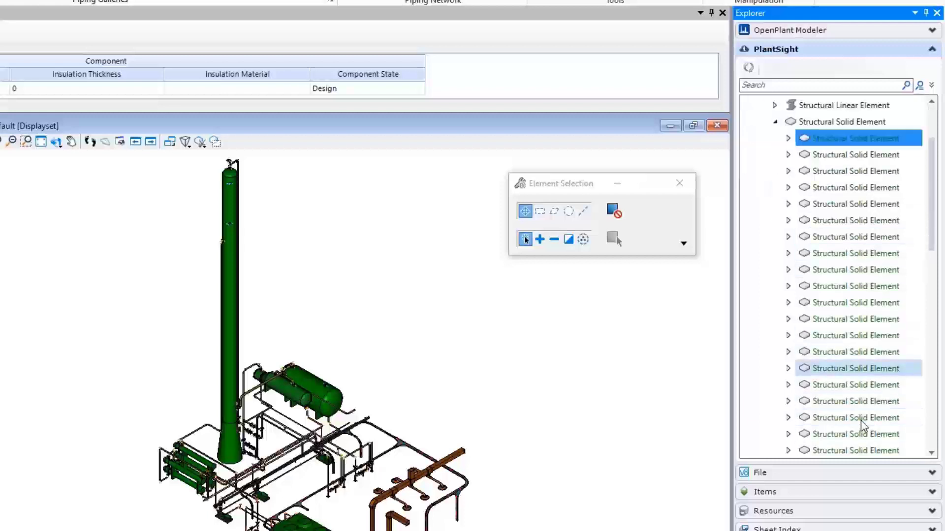
pyautogui.scroll(-3, 863, 417)
pyautogui.scroll(-1, 859, 403)
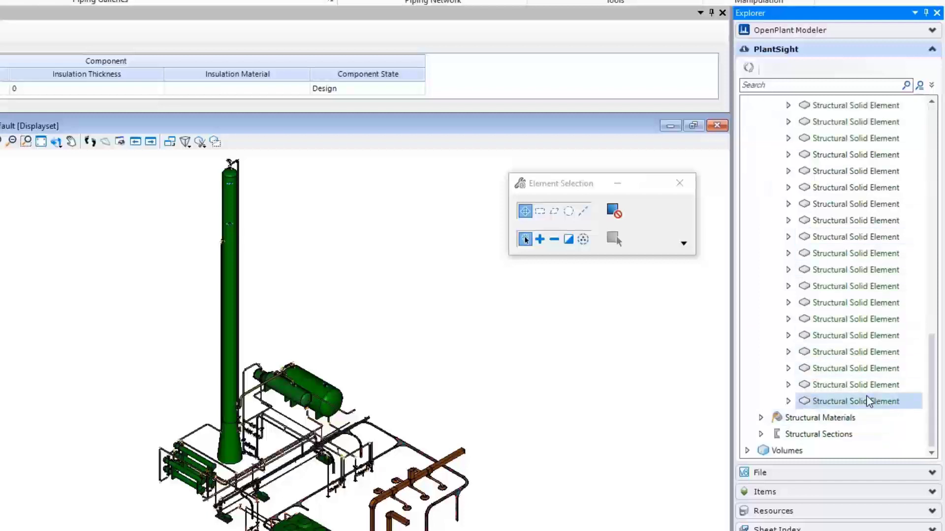
pyautogui.keyDown('shift'); pyautogui.click(865, 395); pyautogui.keyUp('shift')
pyautogui.rightClick(861, 382)
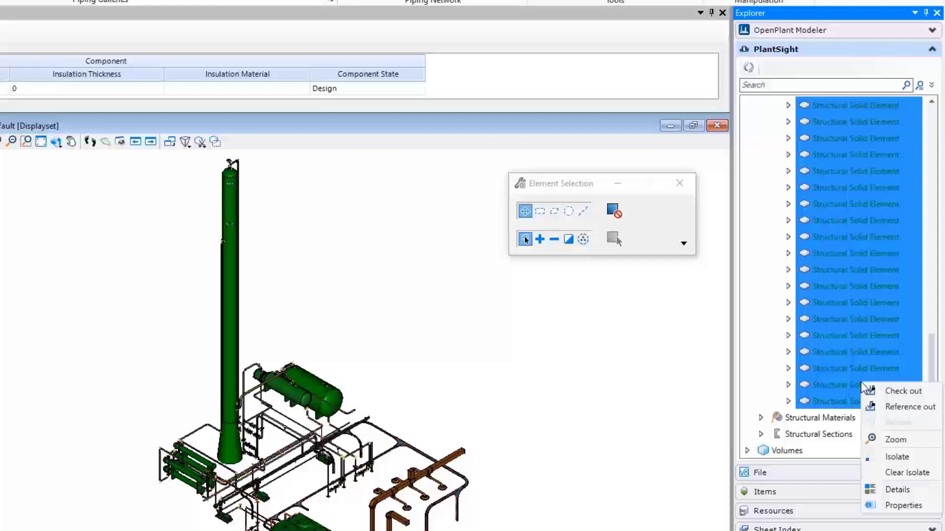
pyautogui.click(891, 388)
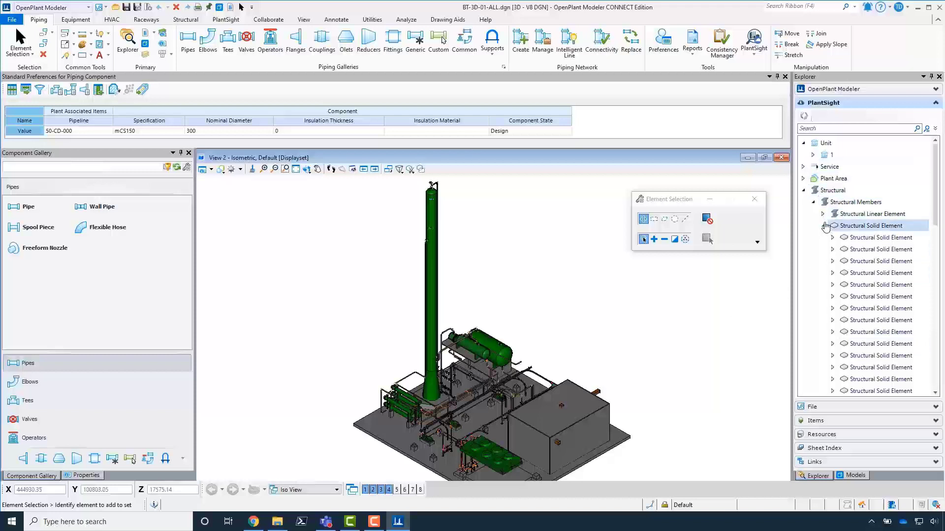
# Shift-select the Structural Linear Element children and check them out from PlantSight
pyautogui.click(826, 227)
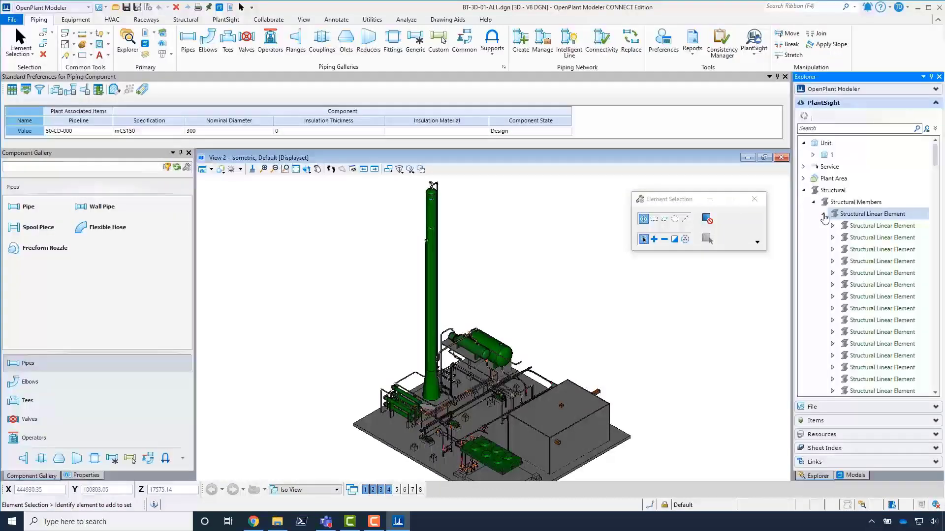
pyautogui.click(882, 225)
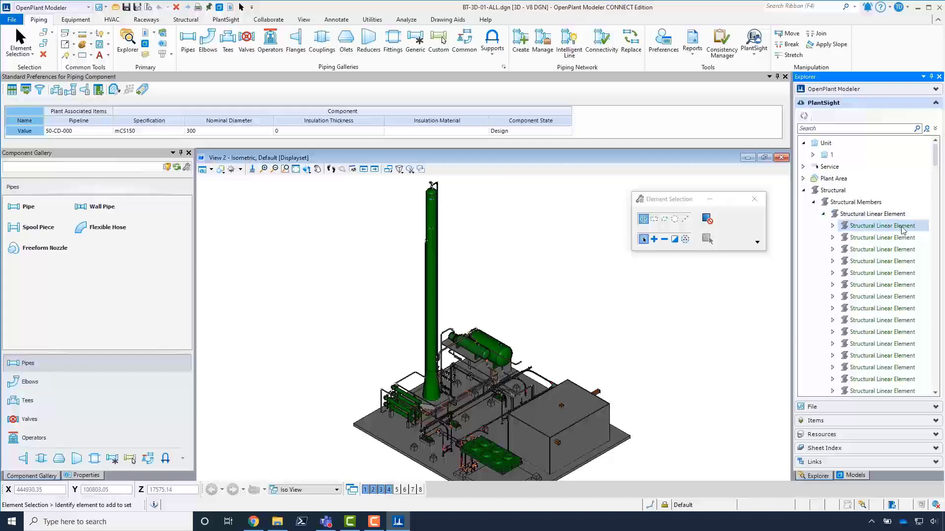
pyautogui.scroll(-3, 898, 325)
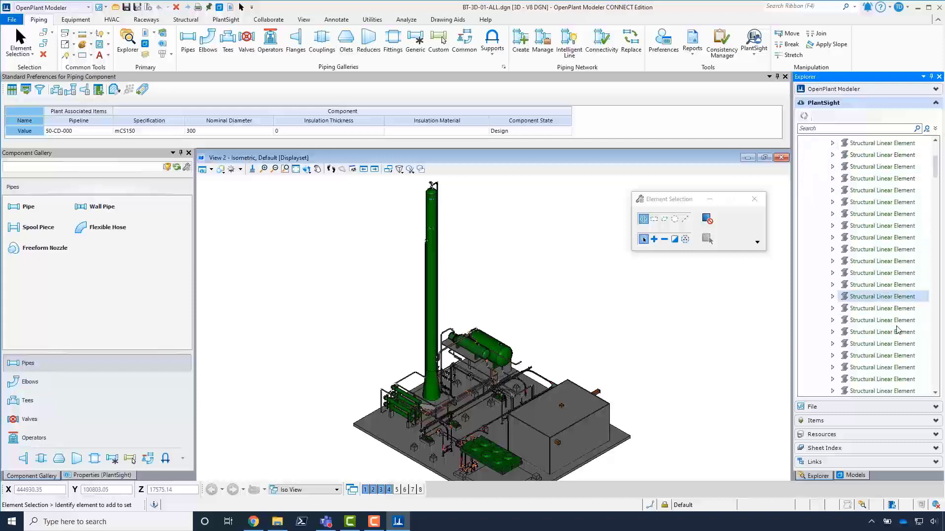
pyautogui.click(889, 261)
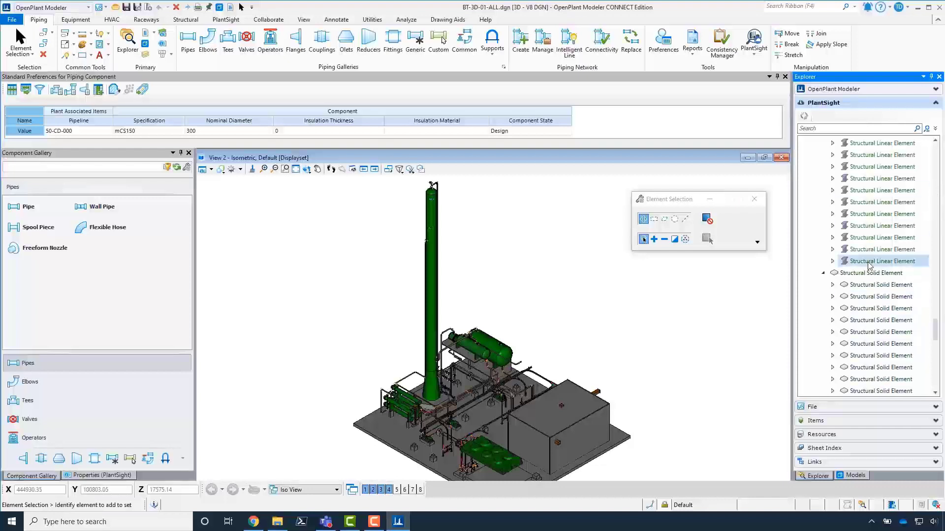
pyautogui.keyDown('shift'); pyautogui.click(869, 262); pyautogui.keyUp('shift')
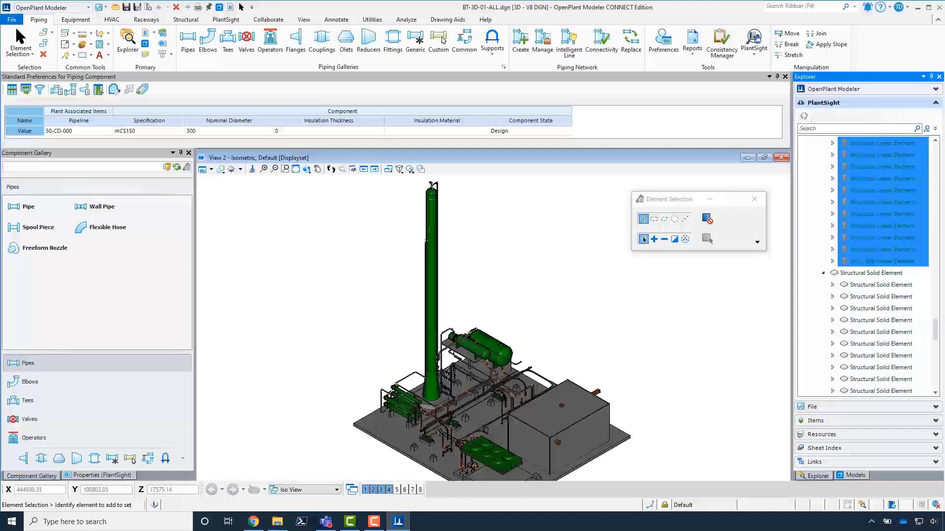
pyautogui.rightClick(867, 251)
pyautogui.click(880, 260)
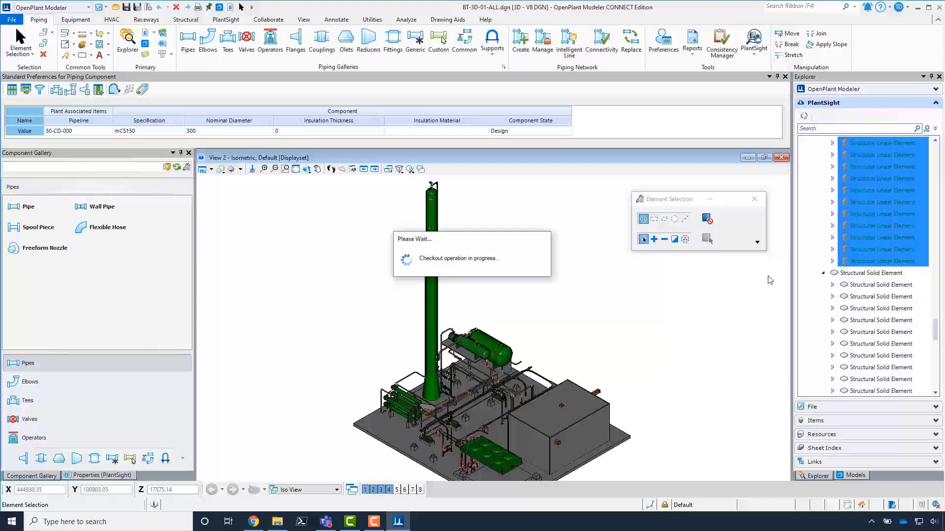